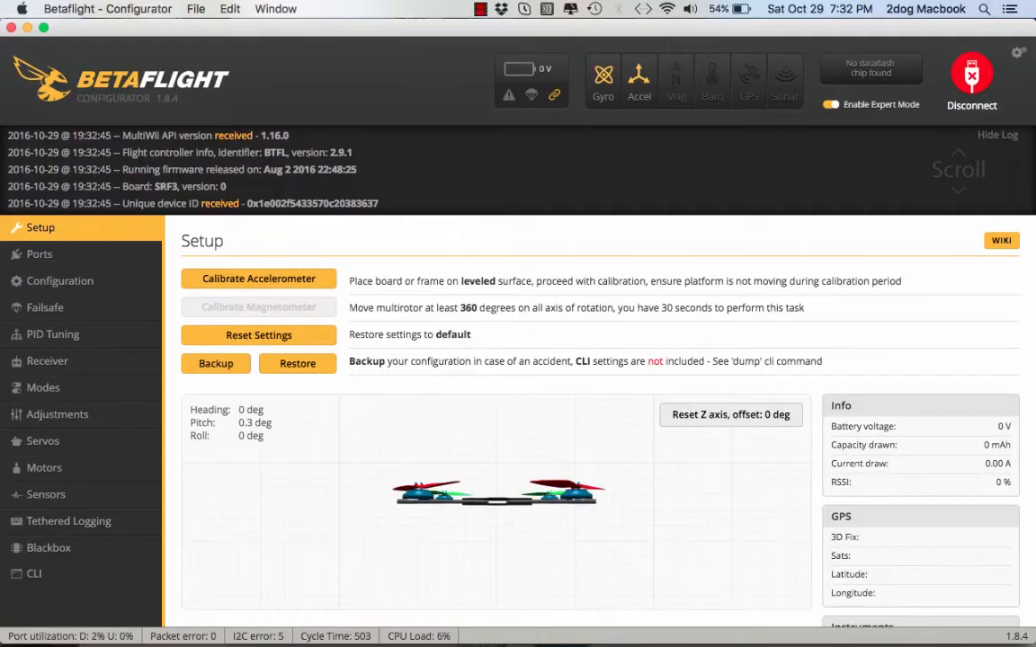
Step: Turn on Serial RX for UART3 in Ports and save, rebooting the board
{"action": "left_click", "coordinate": [38, 253]}
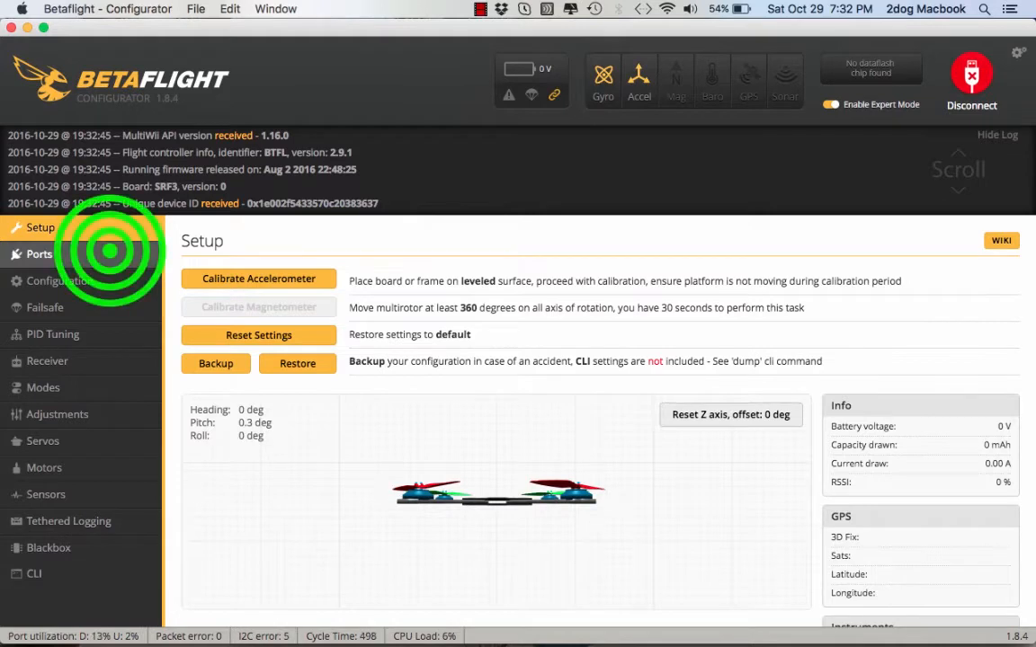
{"action": "left_click", "coordinate": [790, 404]}
{"action": "left_click", "coordinate": [955, 607]}
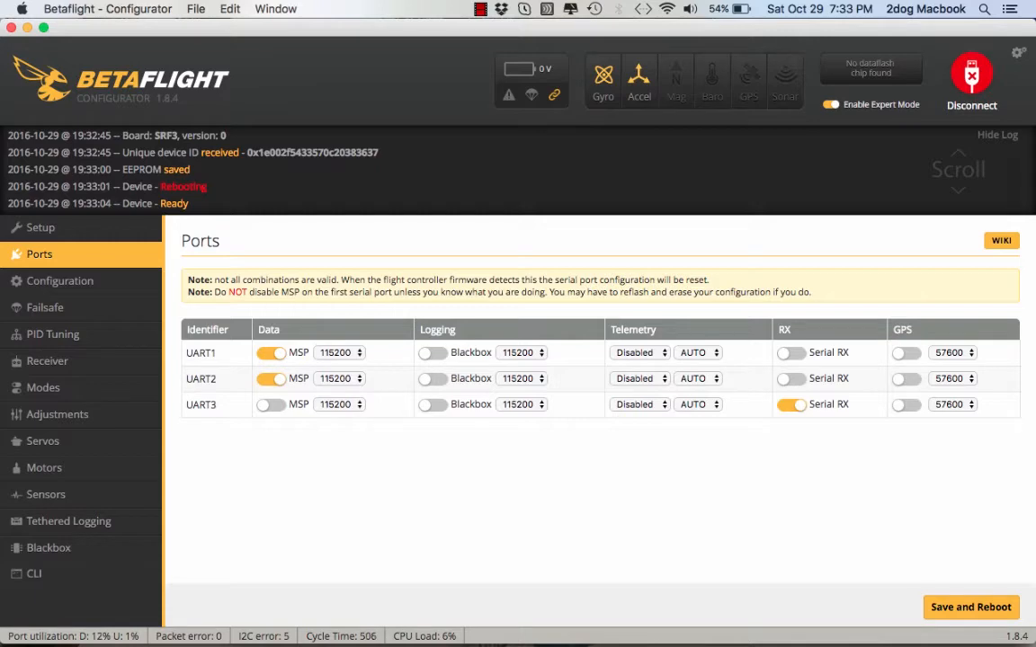
Step: Choose RX_SERIAL receiver mode with SPEKTRUM1024 as serial provider and save with reboot
{"action": "left_click", "coordinate": [59, 281]}
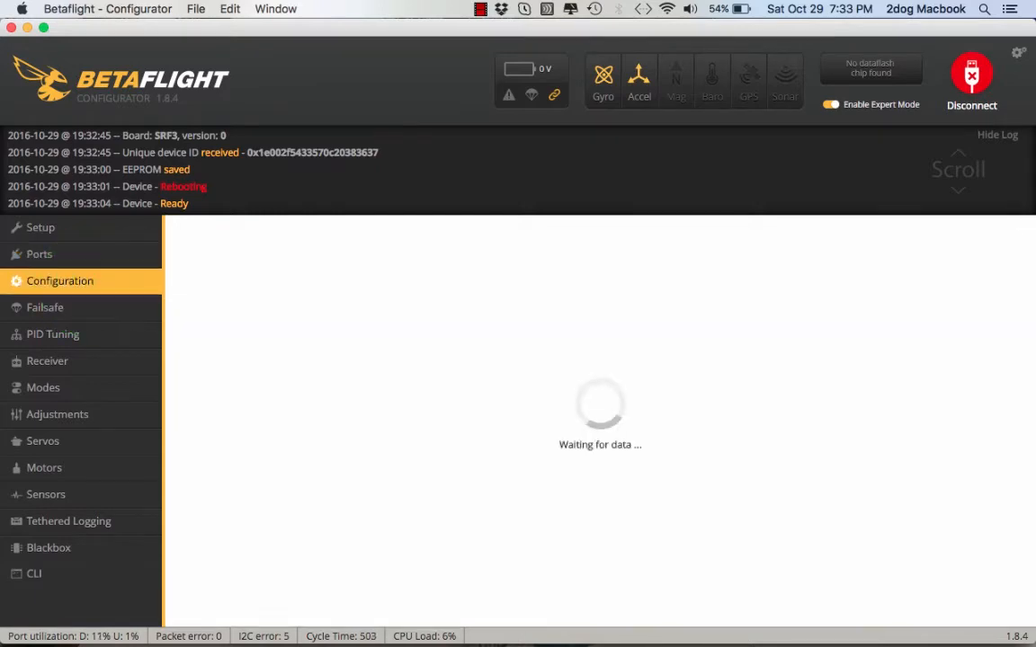
{"action": "scroll", "coordinate": [546, 404], "scroll_direction": "down", "scroll_amount": 5}
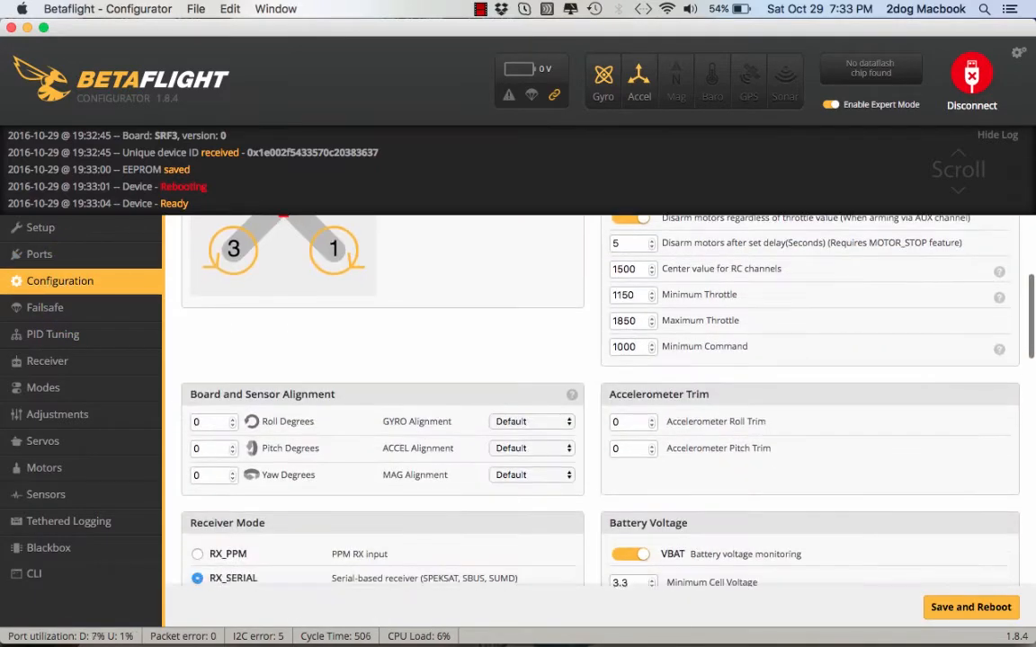
{"action": "scroll", "coordinate": [377, 404], "scroll_direction": "down", "scroll_amount": 3}
{"action": "left_click", "coordinate": [197, 382]}
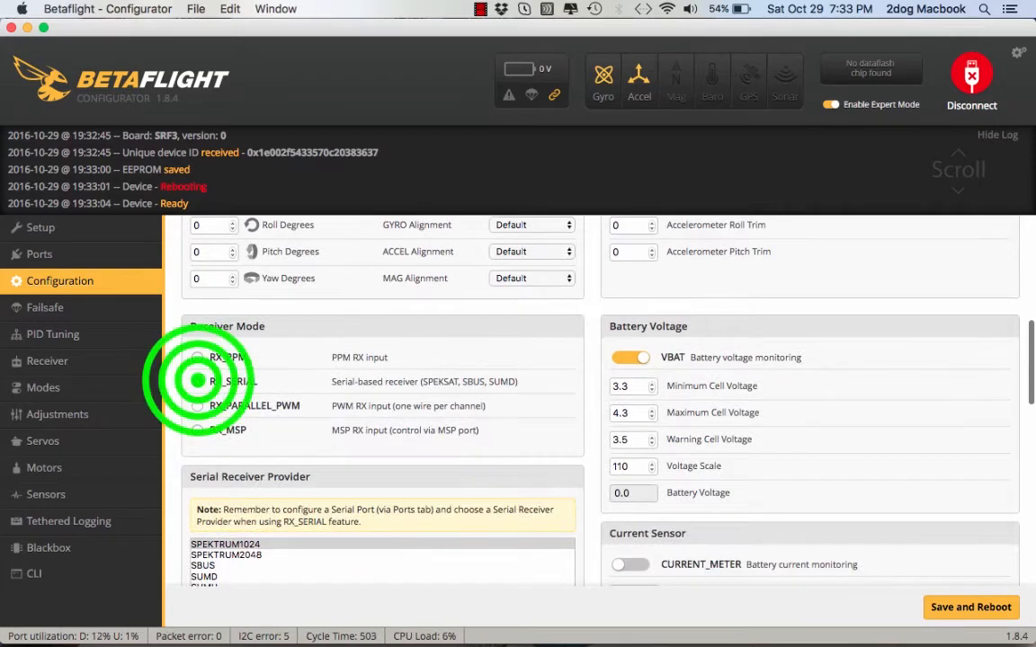
{"action": "left_click", "coordinate": [225, 544]}
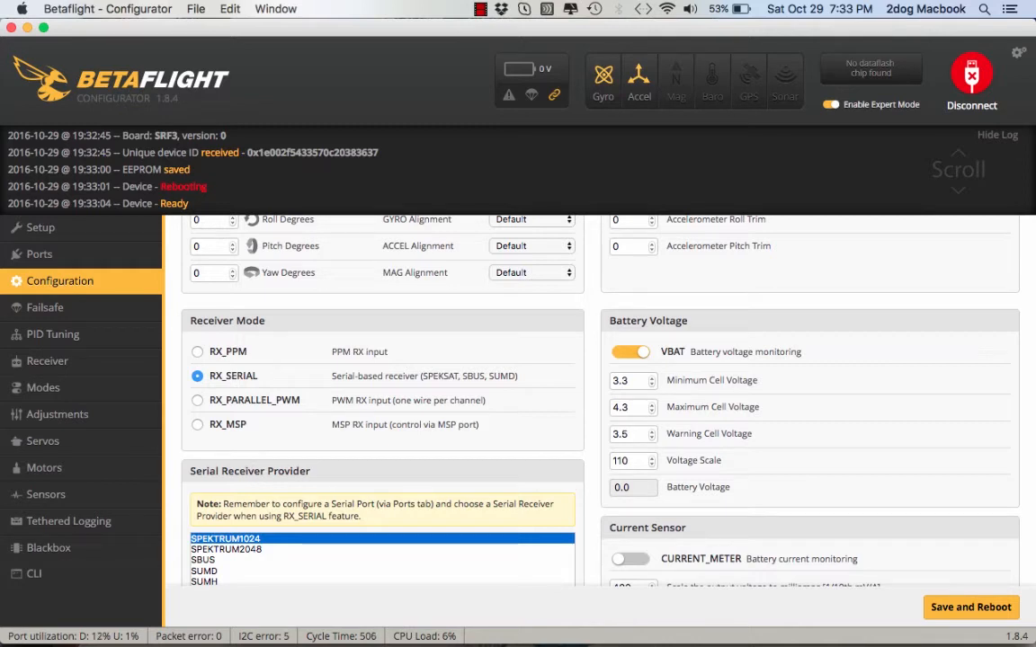
{"action": "scroll", "coordinate": [594, 405], "scroll_direction": "down", "scroll_amount": 10}
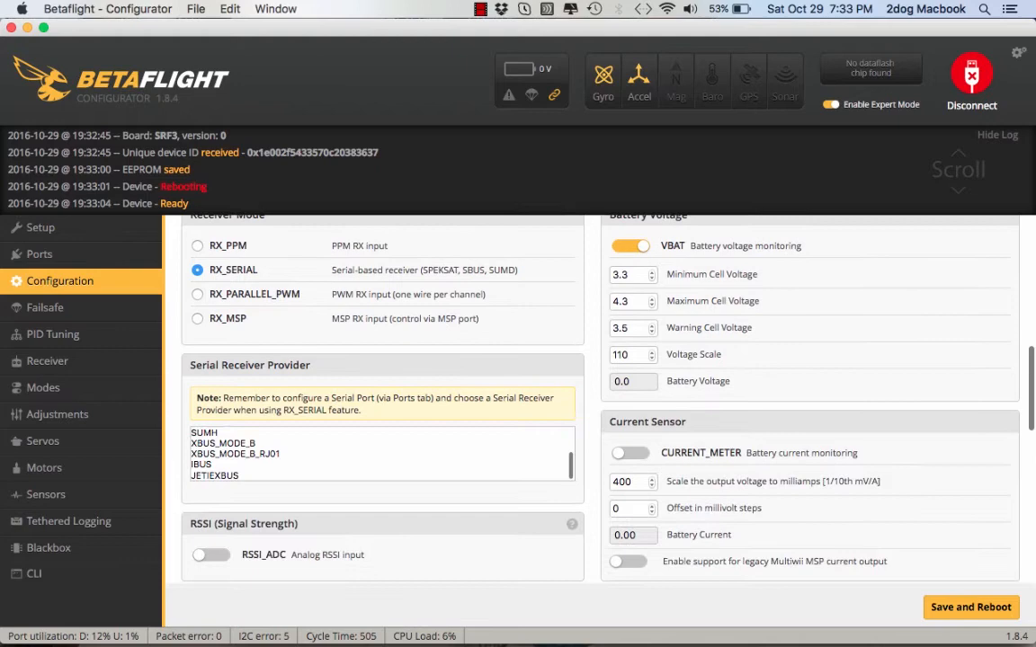
{"action": "scroll", "coordinate": [594, 405], "scroll_direction": "down", "scroll_amount": 5}
{"action": "left_click", "coordinate": [967, 606]}
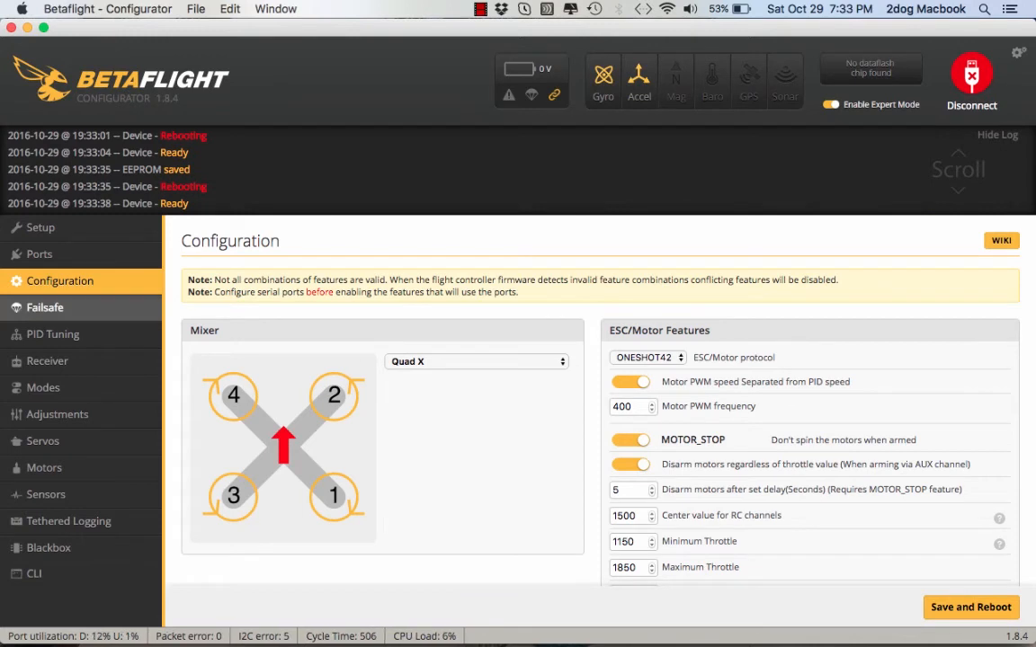
Step: Select the JR / Spektrum / Graupner (TAER1234) channel map in Receiver and save it
{"action": "left_click", "coordinate": [50, 360]}
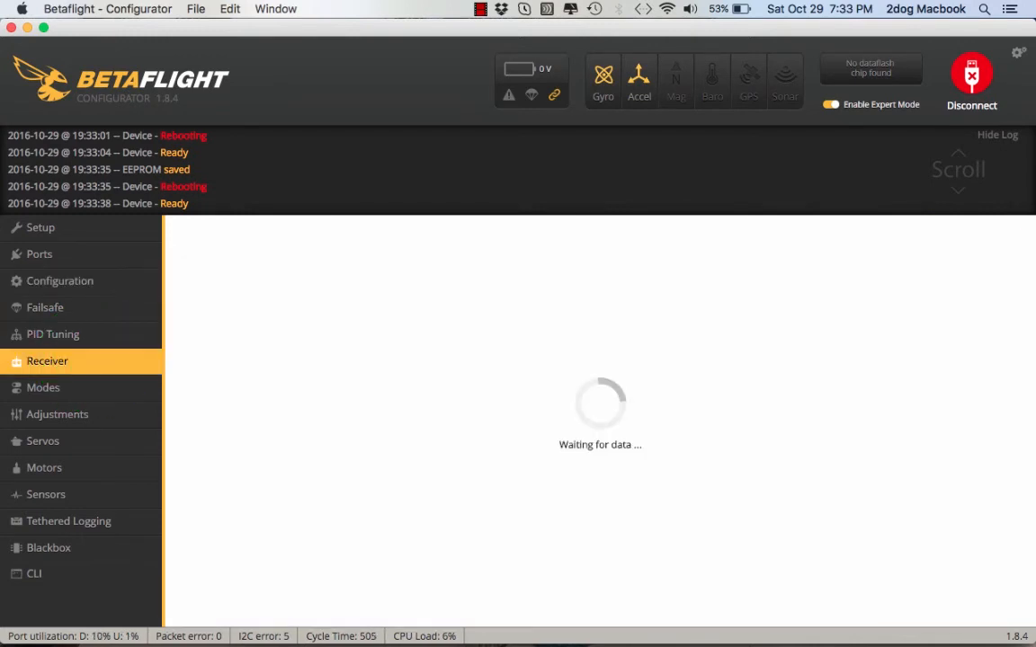
{"action": "left_click", "coordinate": [886, 361]}
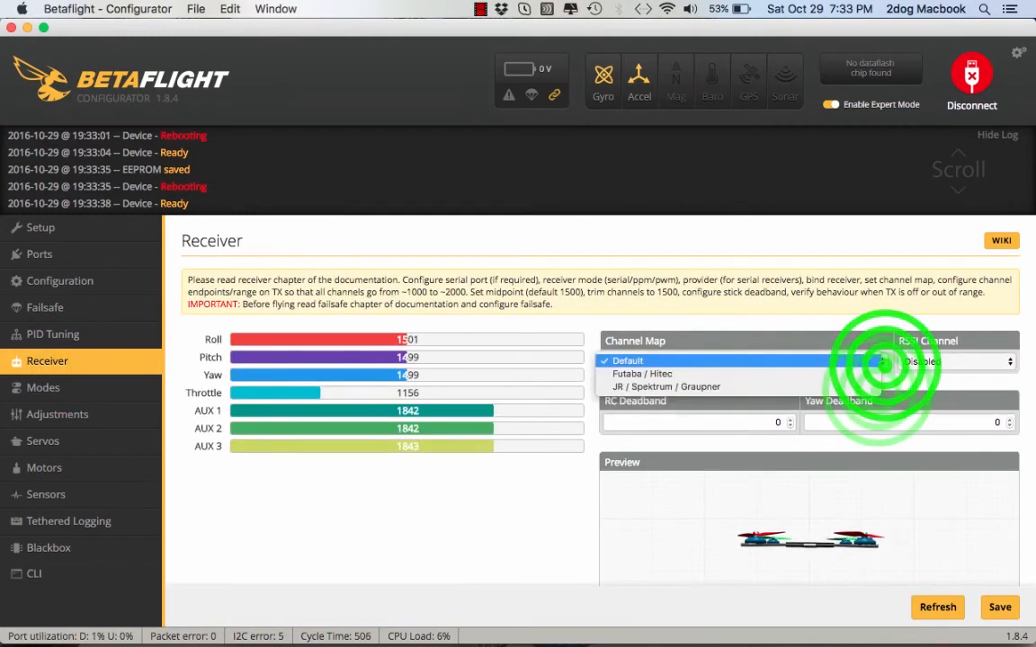
{"action": "left_click", "coordinate": [791, 362]}
{"action": "left_click", "coordinate": [1000, 607]}
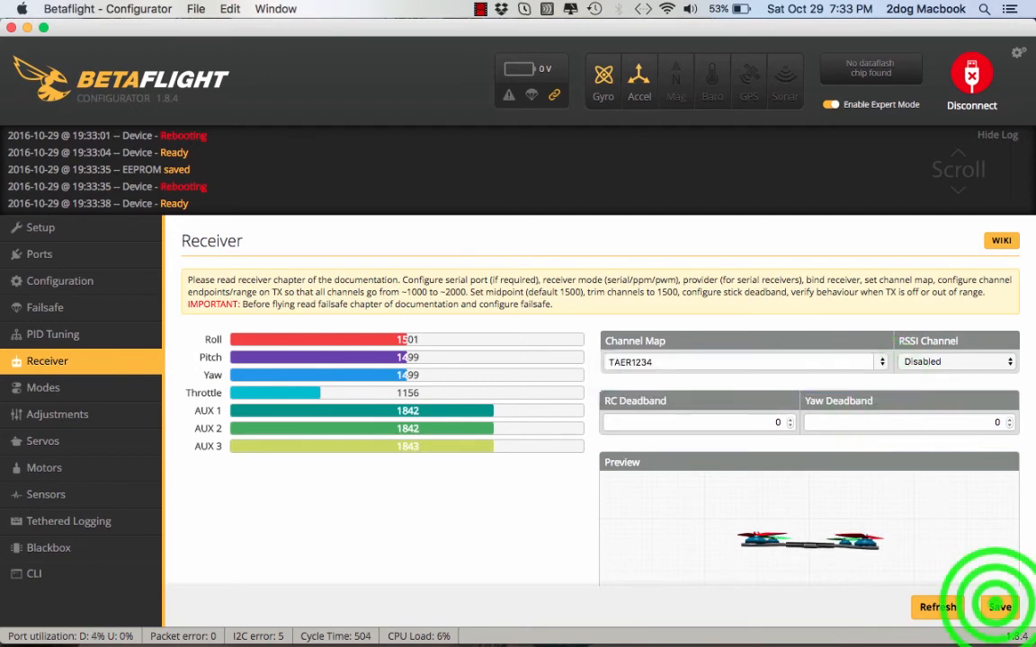